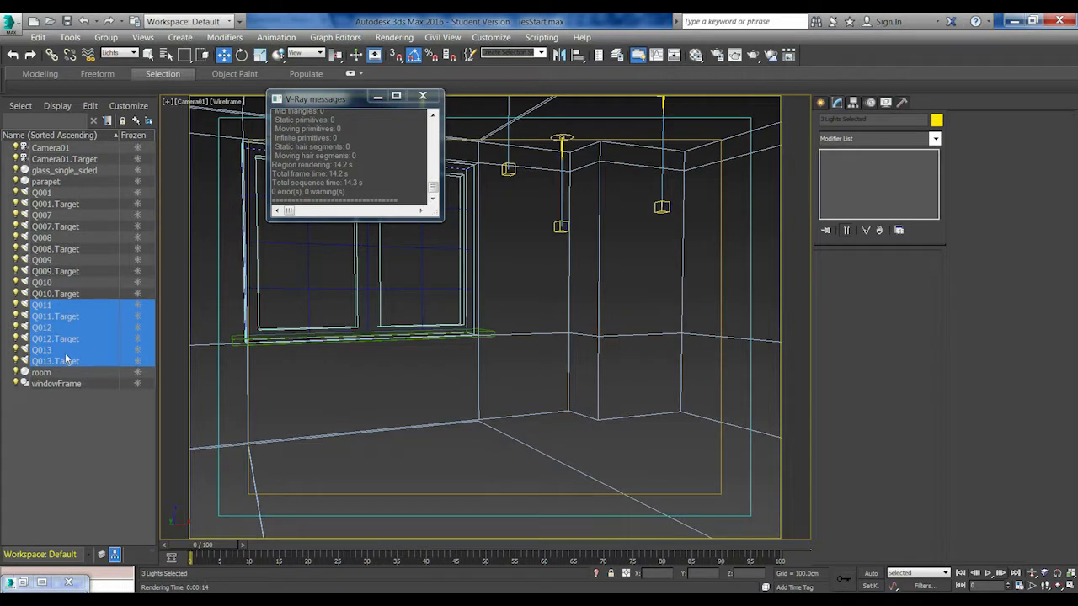
Examine the light layout from above and the last rendered frame of the room
click(345, 414)
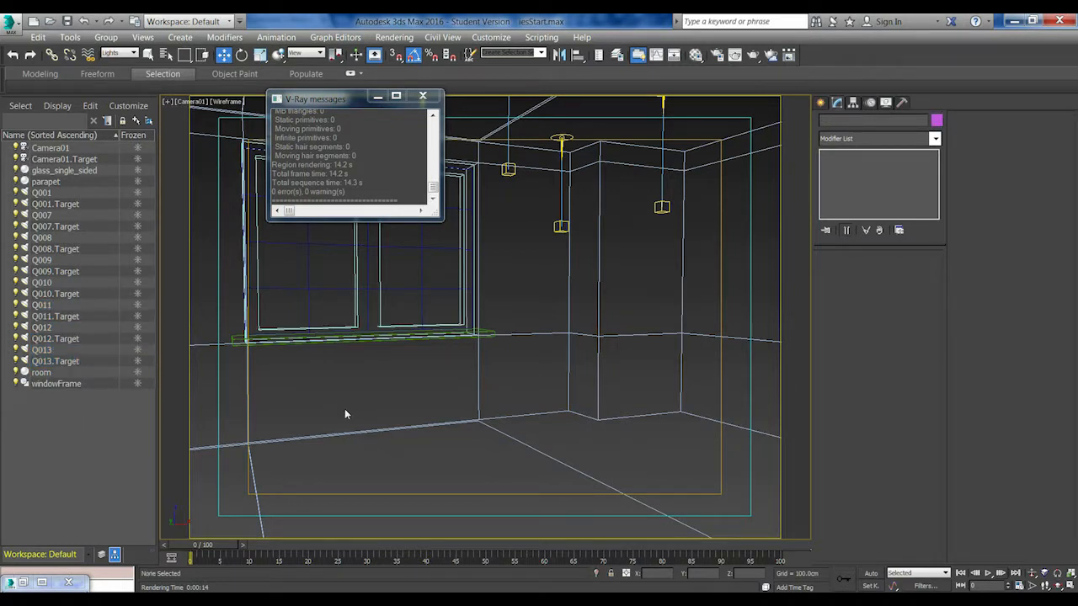
key(t)
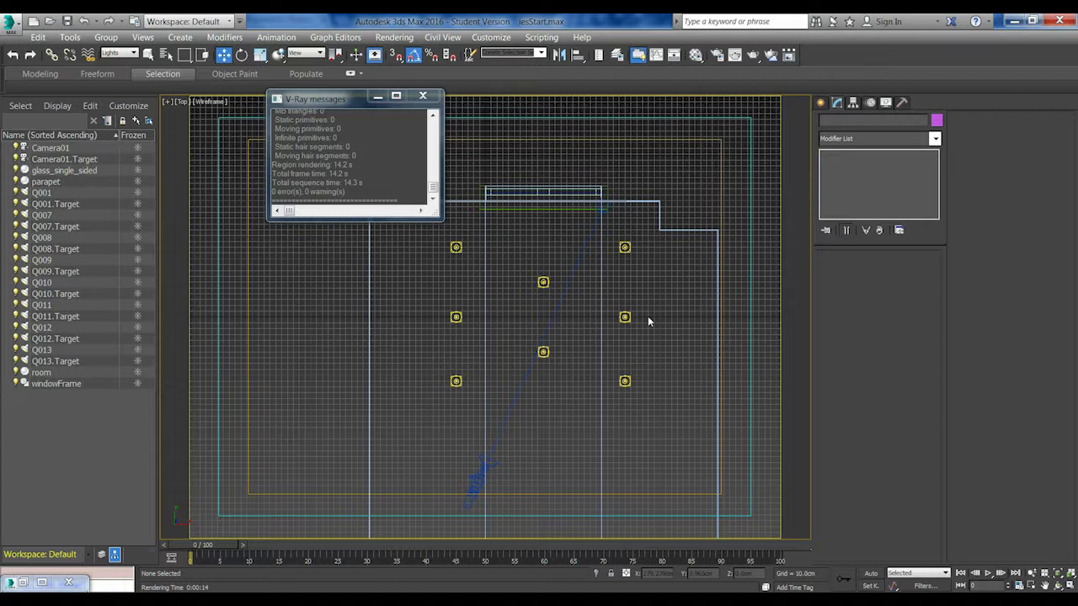
click(736, 55)
drag(489, 173, 604, 167)
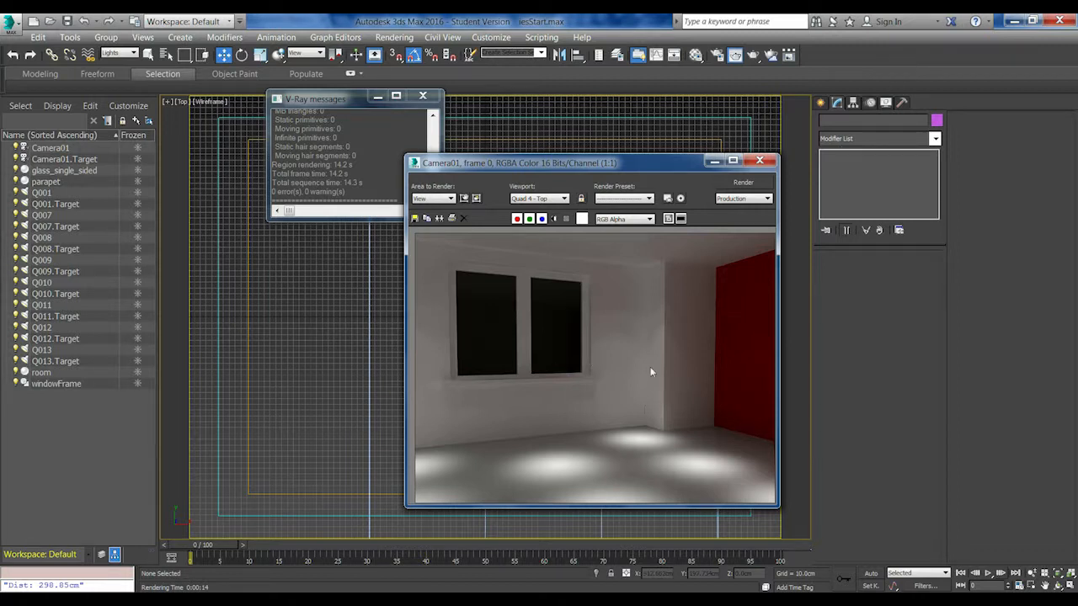
drag(634, 167, 701, 134)
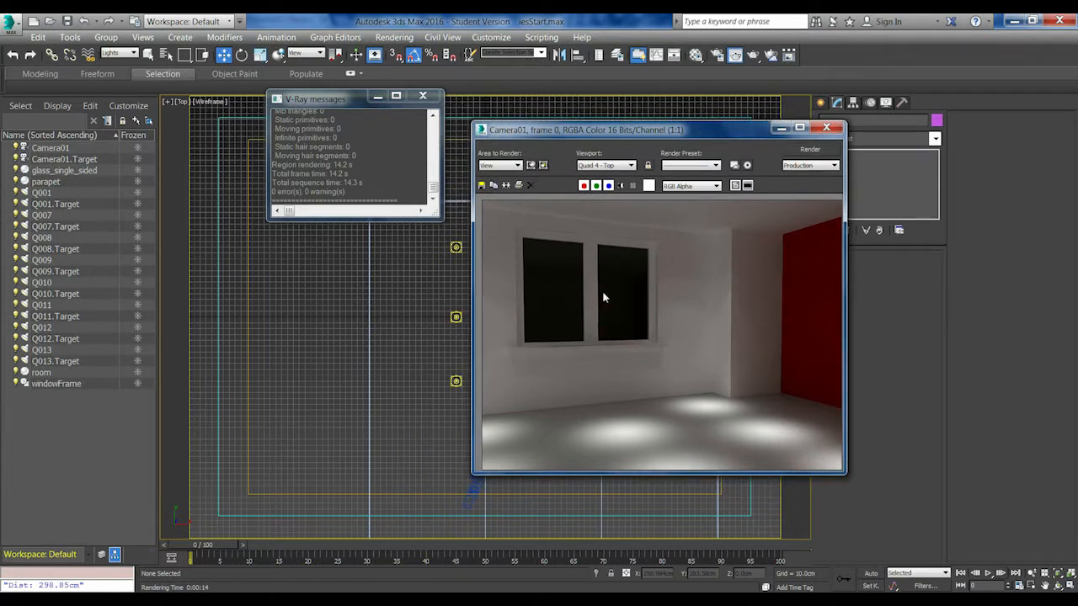
drag(671, 128, 624, 149)
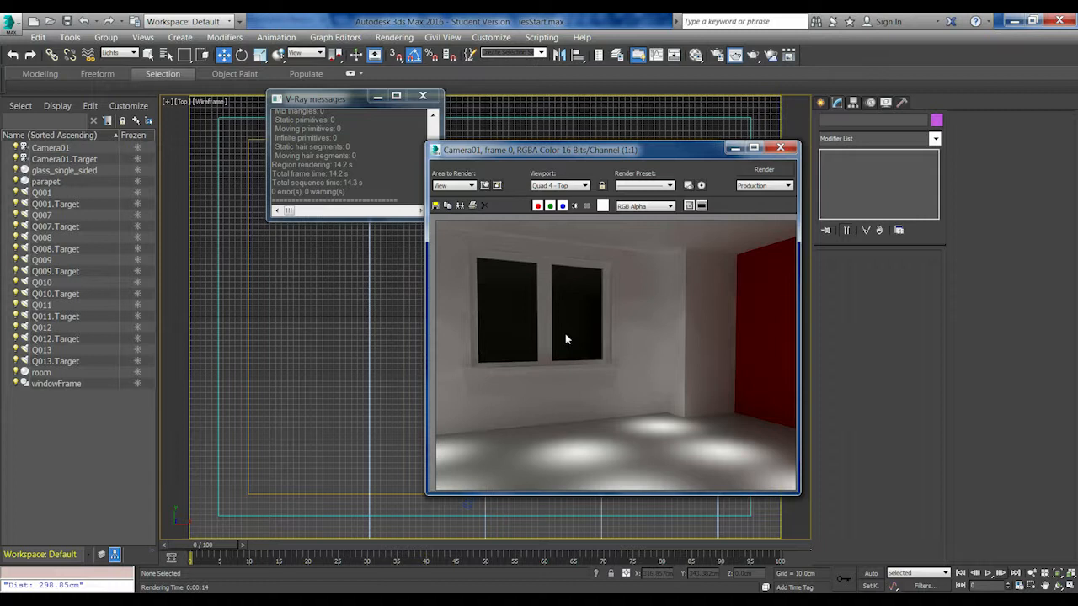
drag(642, 151, 586, 164)
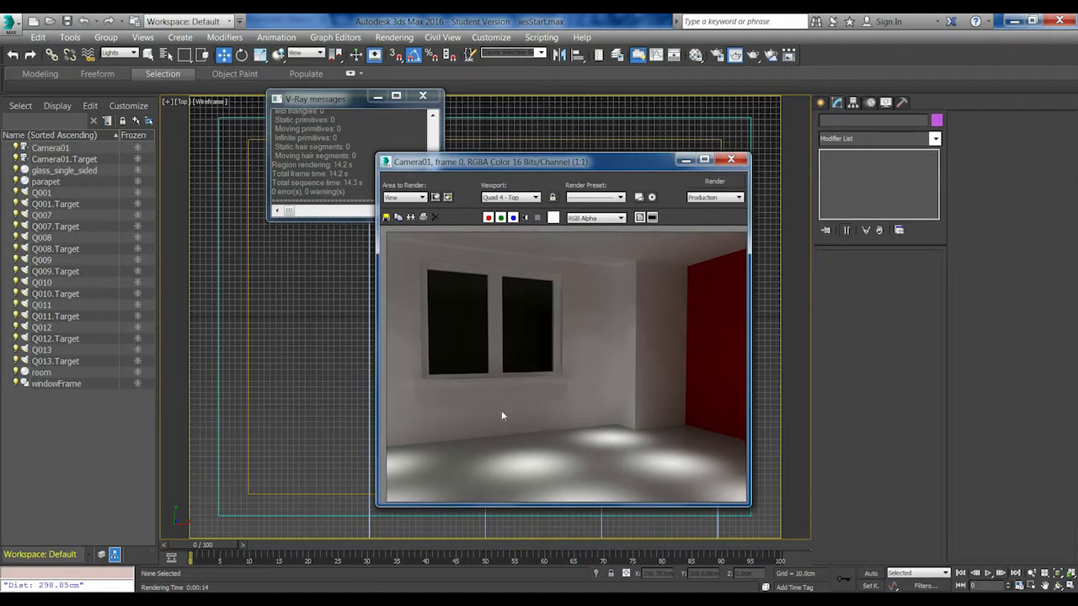
Consult the ies_guide reference image of numbered light distributions and return to the 3ds Max scene
click(336, 599)
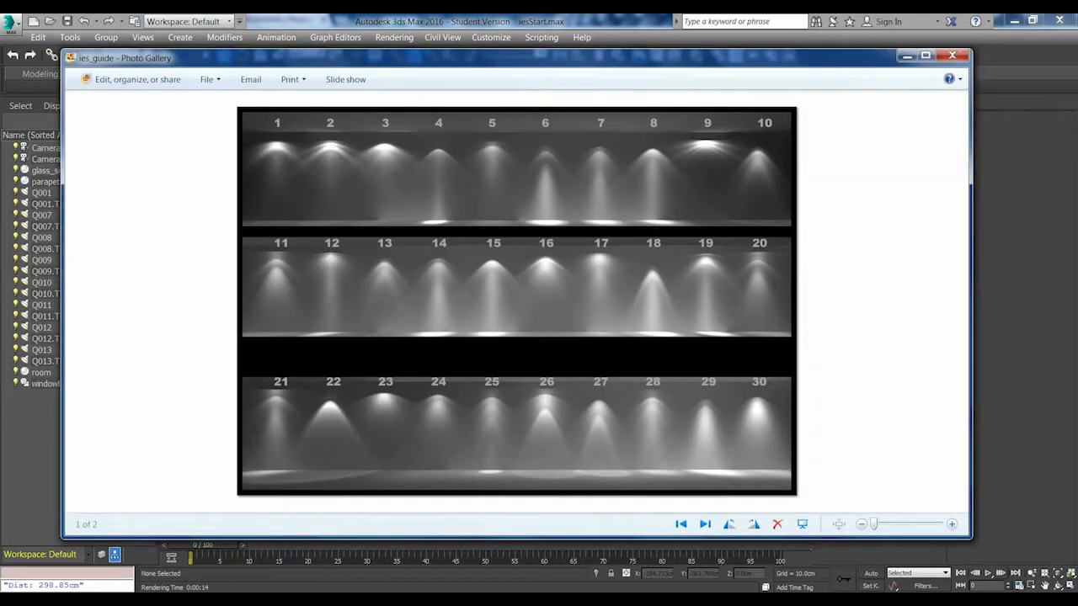
key(alt+Tab)
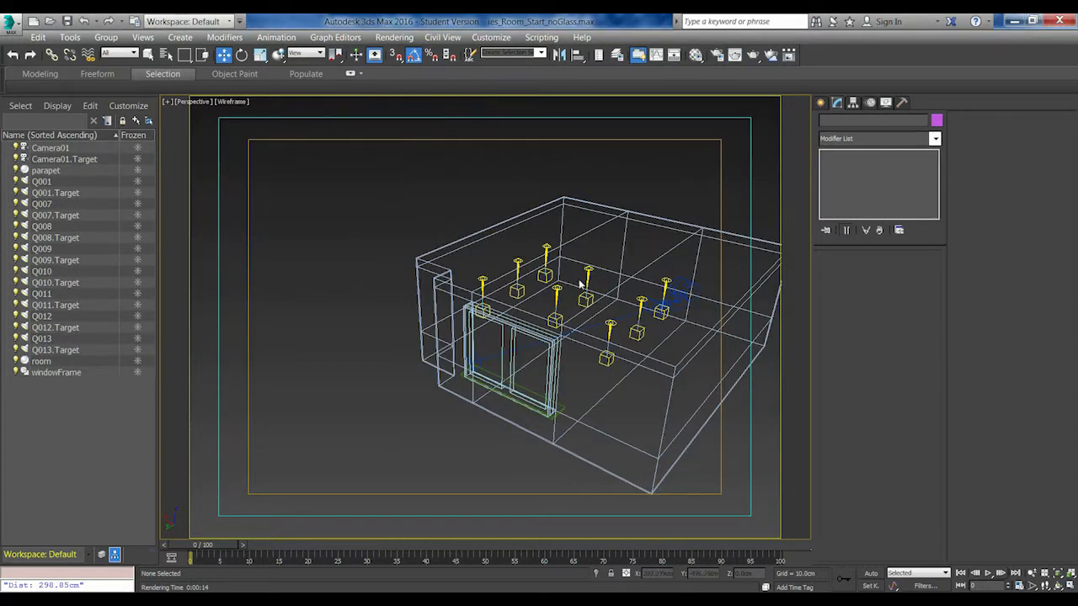
alt+middle_drag(628, 295, 540, 290)
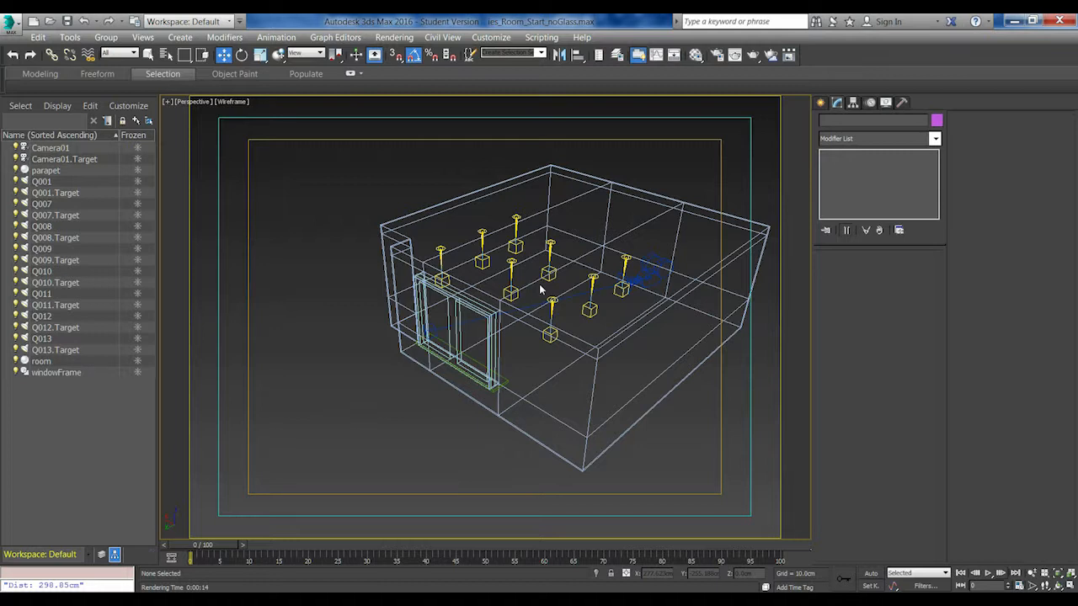
Create a V-Ray Sun outside the room, with its target near the window wall
click(179, 38)
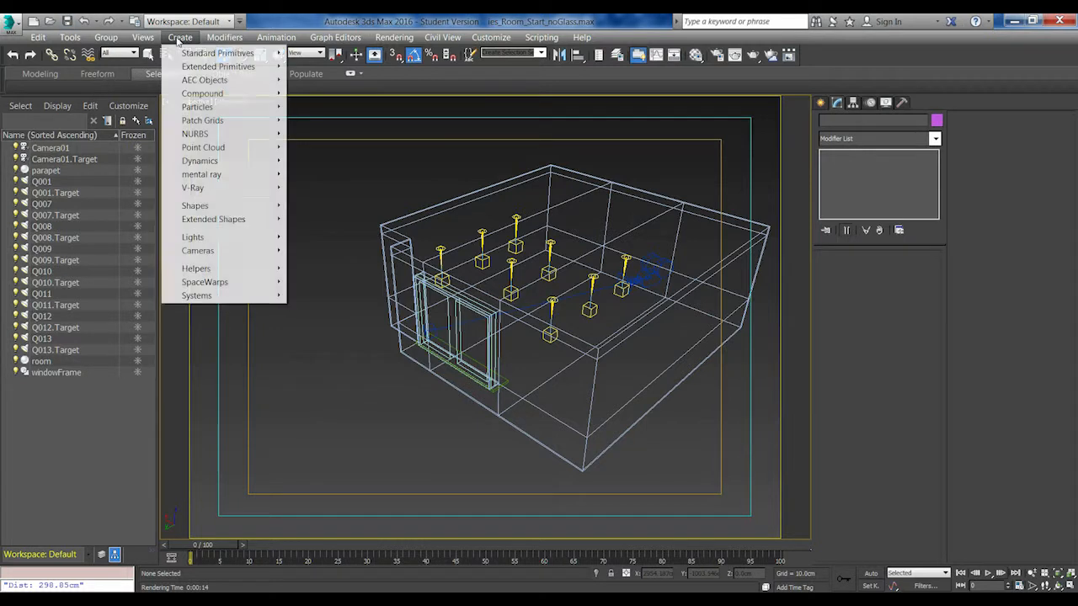
mouse_move(193, 237)
mouse_move(71, 263)
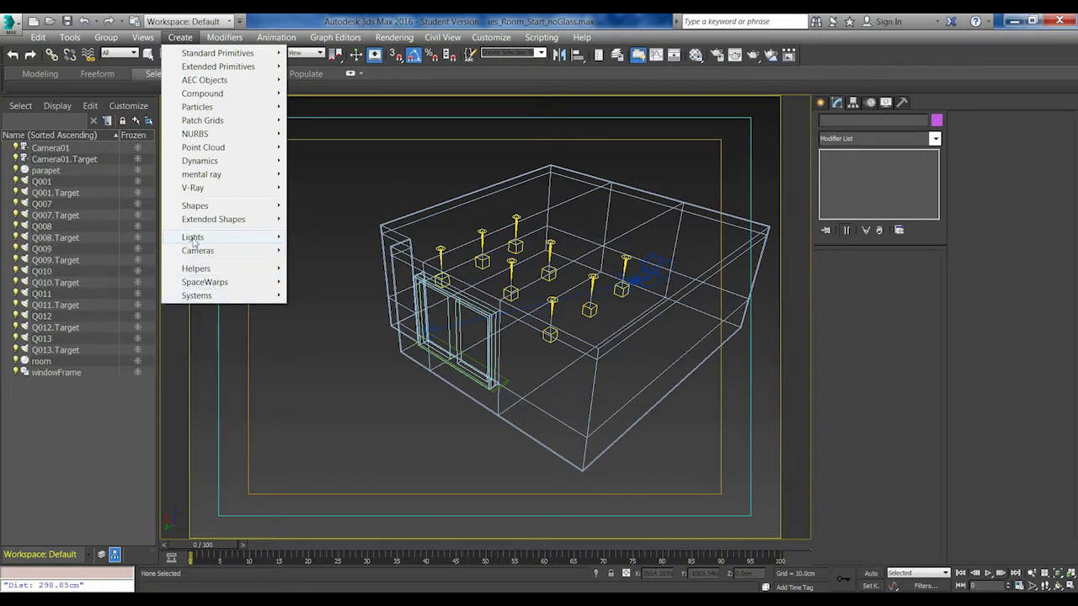
mouse_move(126, 263)
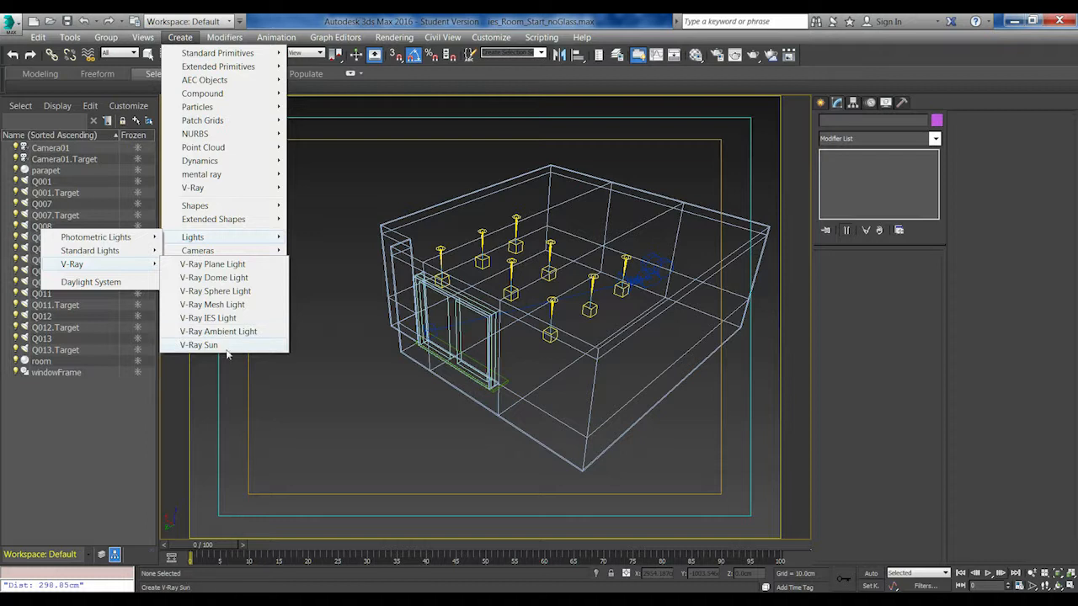
click(227, 345)
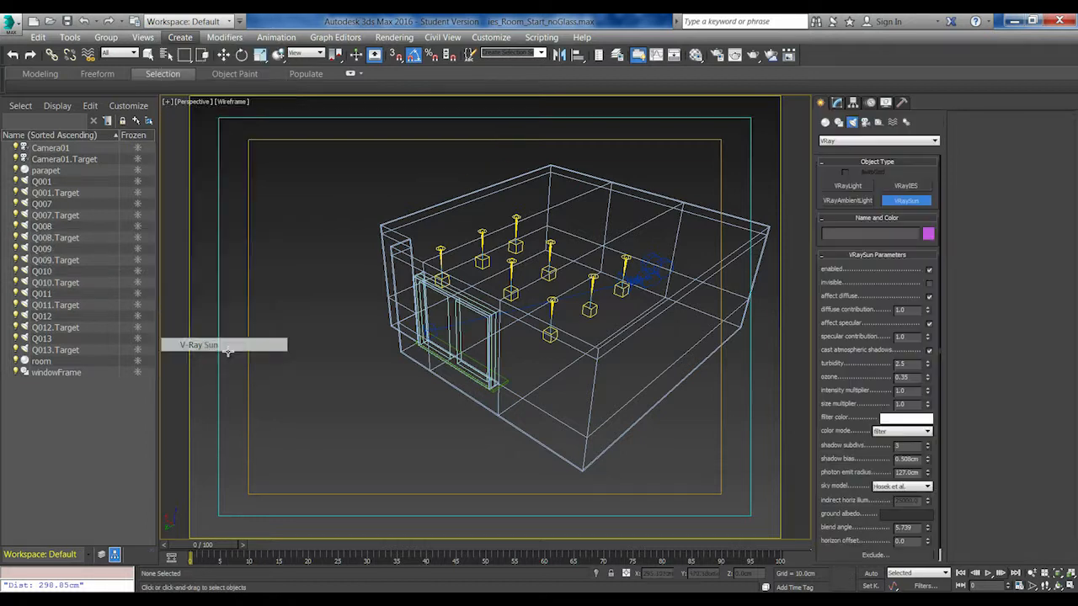
scroll(480, 362, down, 5)
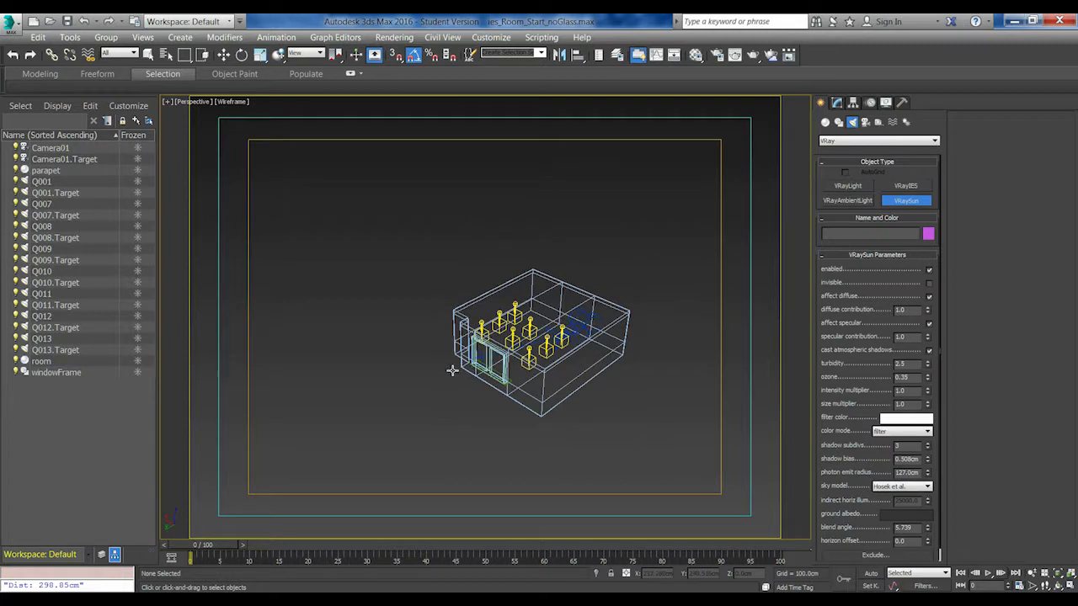
middle_drag(368, 356, 419, 341)
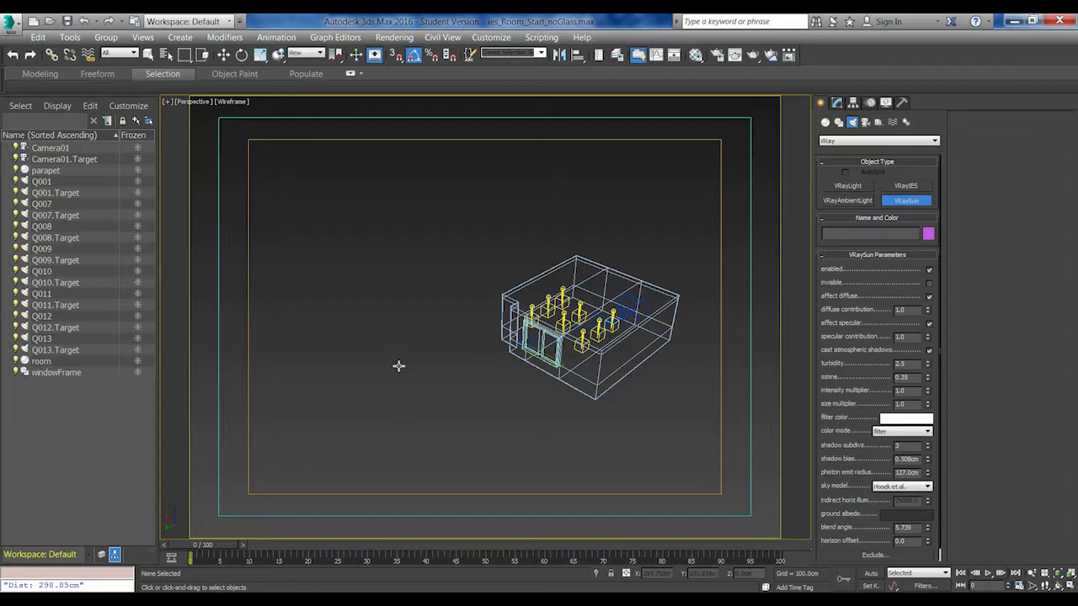
drag(397, 367, 512, 365)
Accept the automatic VRaySky environment map for the new sun
drag(575, 278, 702, 229)
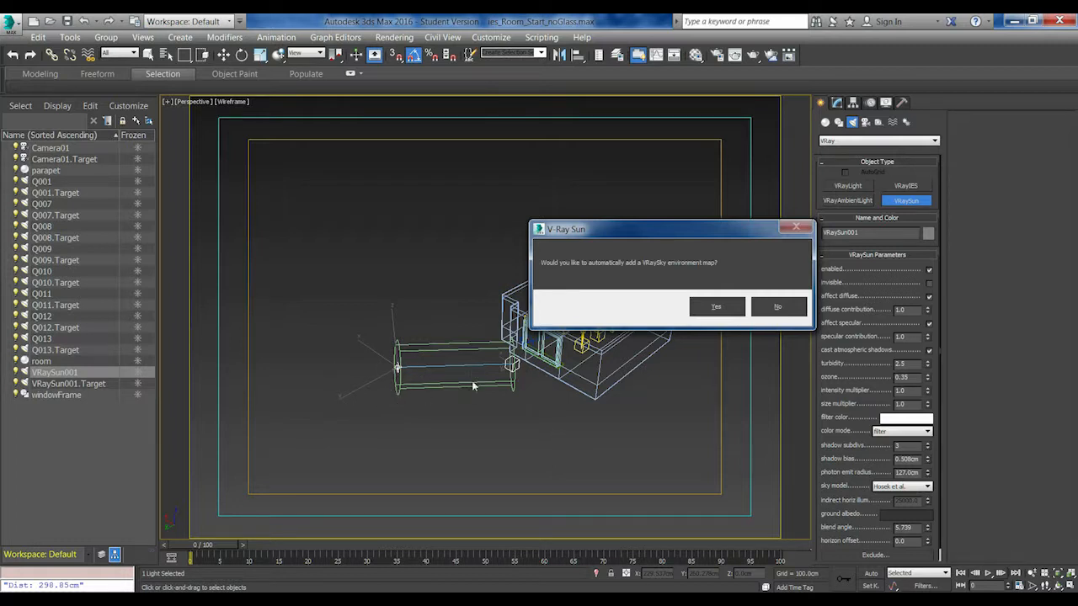
drag(696, 238, 522, 214)
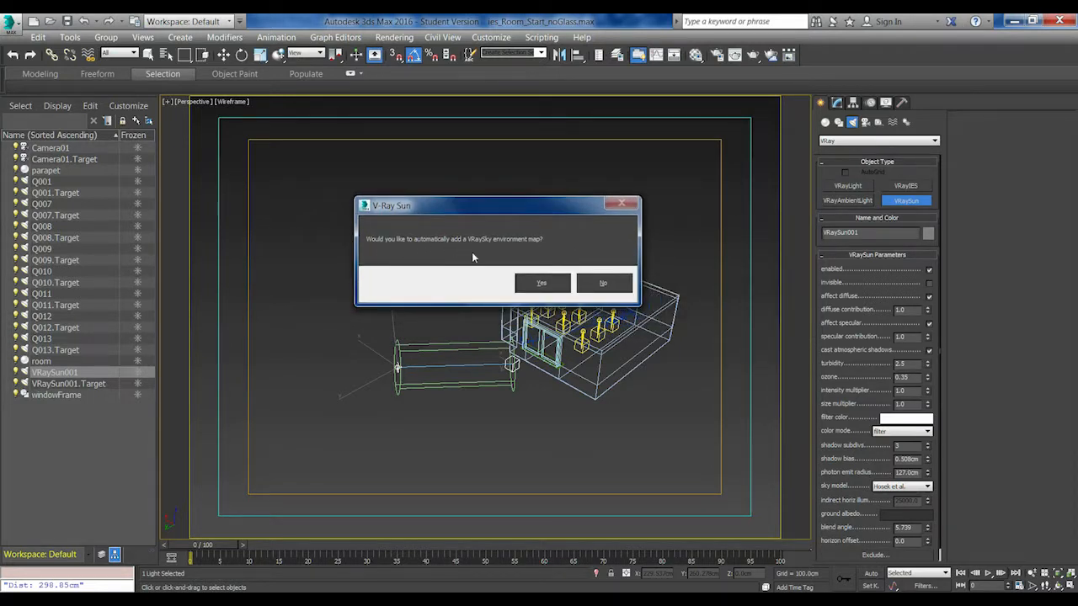
click(540, 286)
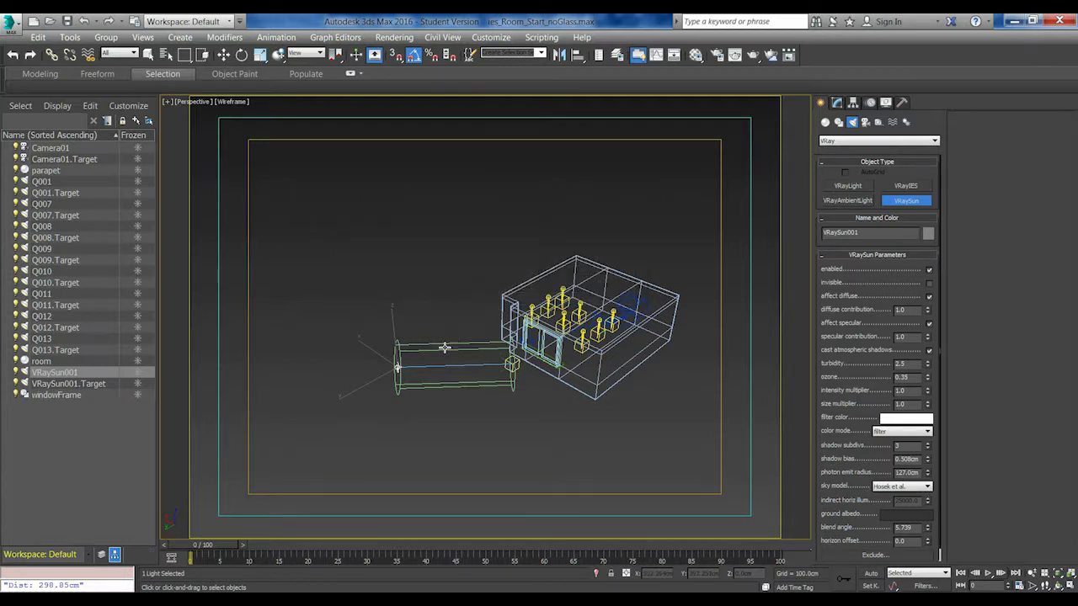
Raise the sun to about Z 441 cm and move it away from the window to about X 405, Y 1316 cm
click(398, 368)
key(w)
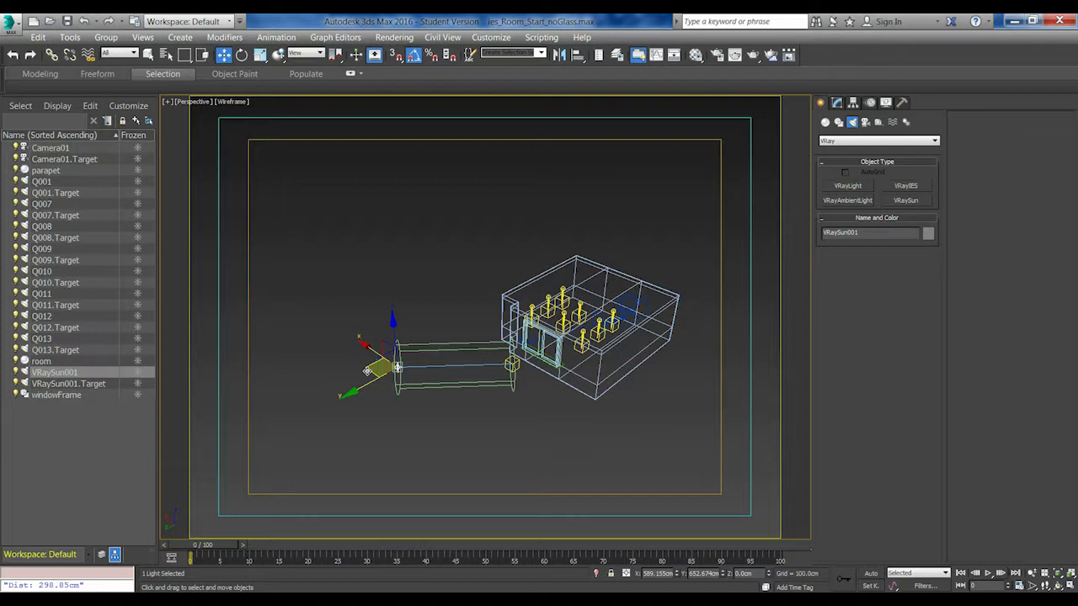
drag(363, 343, 383, 364)
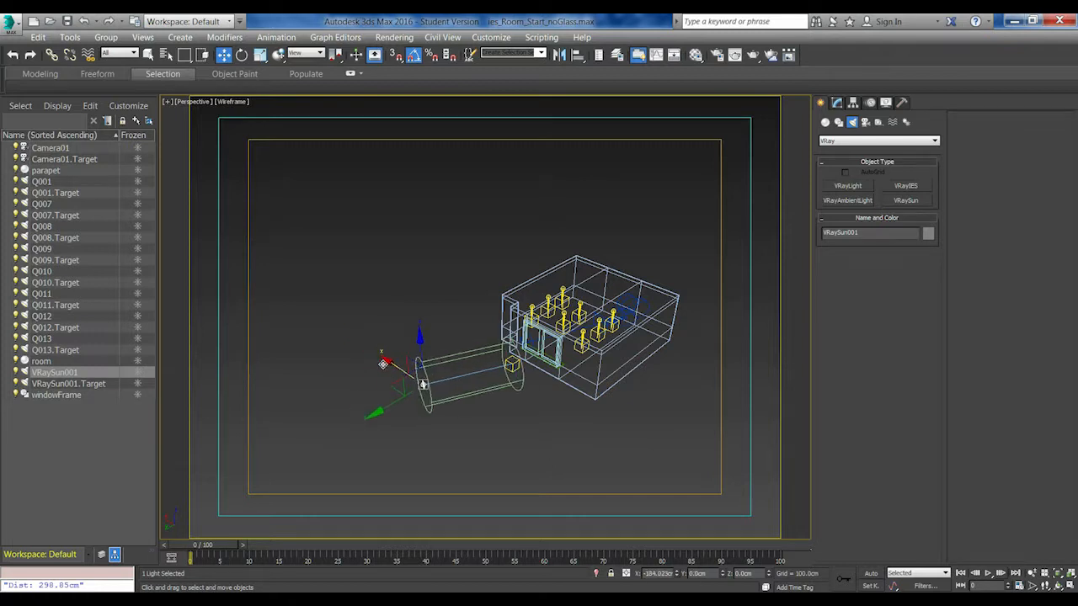
alt+middle_drag(388, 368, 514, 337)
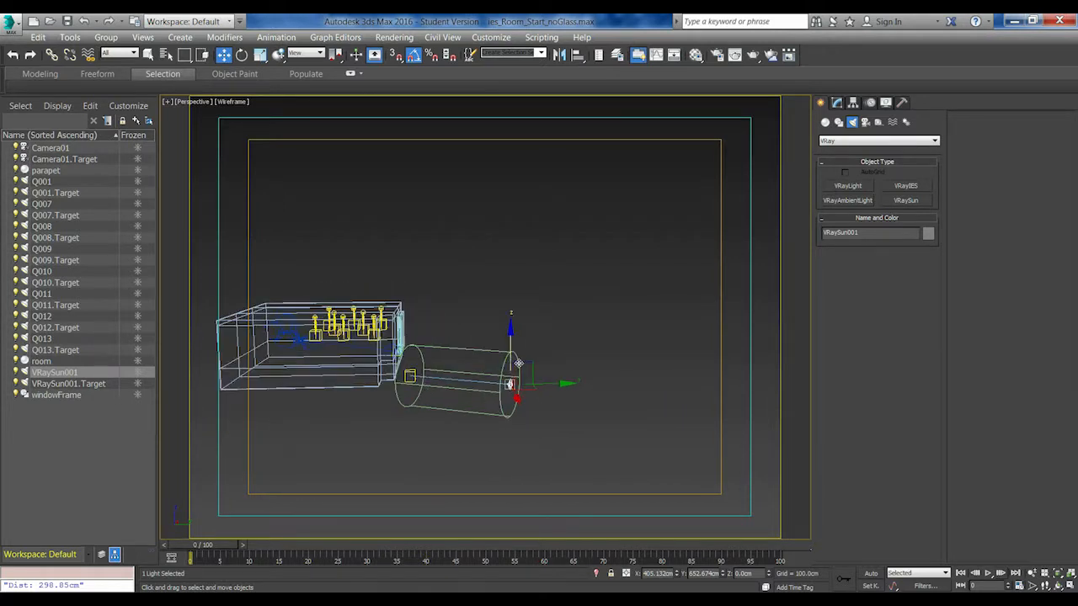
drag(514, 340, 512, 204)
alt+middle_drag(511, 236, 552, 383)
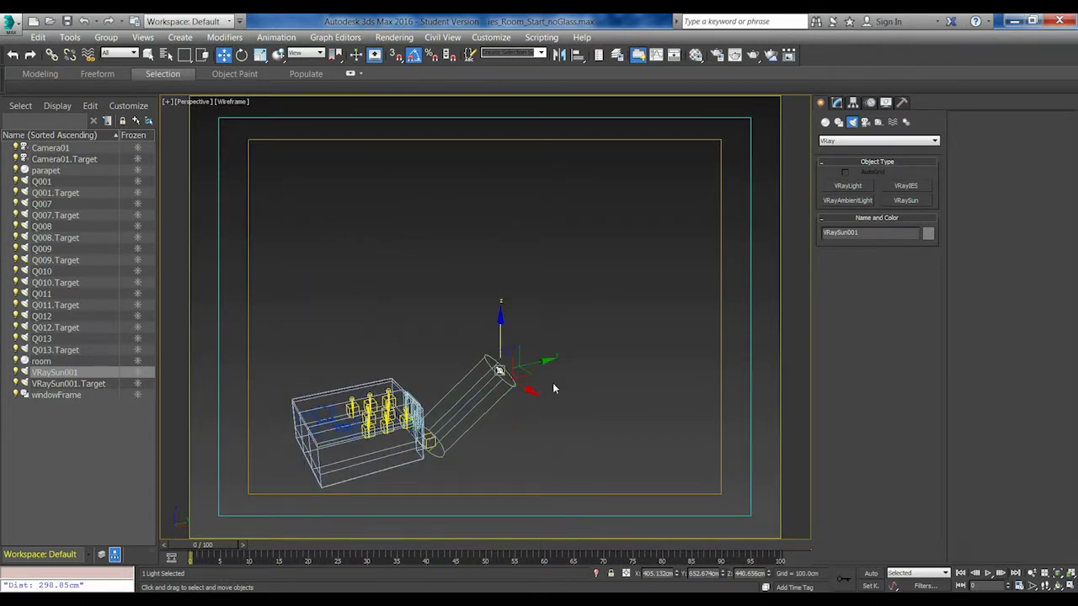
drag(549, 360, 638, 339)
alt+middle_drag(594, 360, 569, 366)
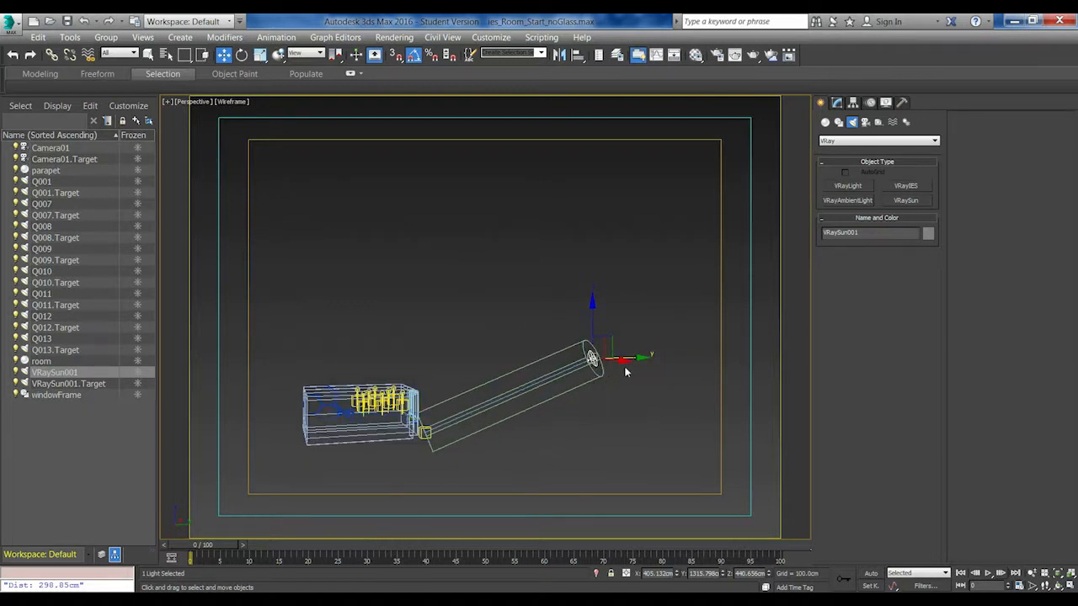
Shift the sun sideways along X by about 595 cm so it shines diagonally toward the window
click(425, 433)
alt+middle_drag(425, 432, 454, 271)
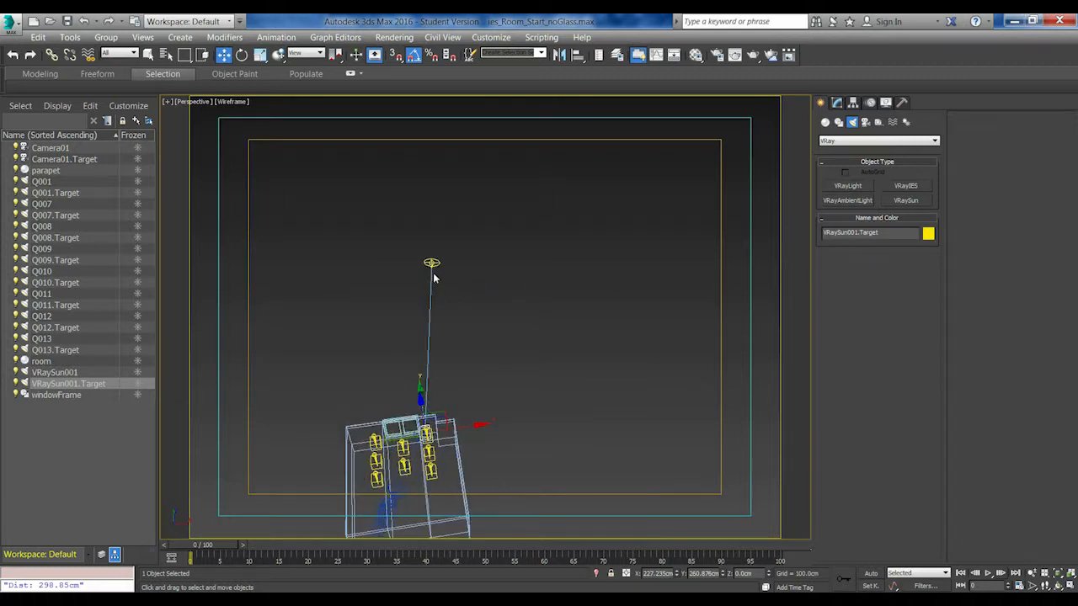
click(431, 264)
drag(485, 258, 568, 260)
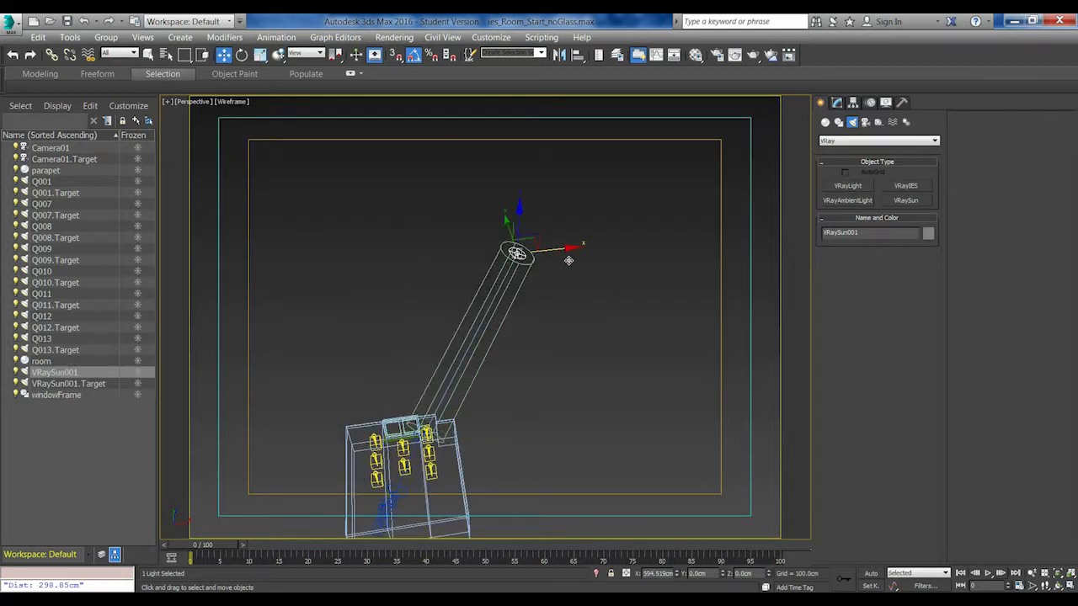
alt+middle_drag(539, 281, 499, 305)
Move the sun's target in front of the window to about X 194, Y 448, Z 193 cm
click(384, 345)
middle_drag(434, 286, 505, 300)
drag(399, 335, 373, 337)
mouse_move(432, 362)
alt+middle_down()
mouse_move(434, 375)
mouse_move(431, 344)
alt+middle_up()
alt+middle_drag(454, 305, 421, 371)
middle_drag(526, 350, 580, 330)
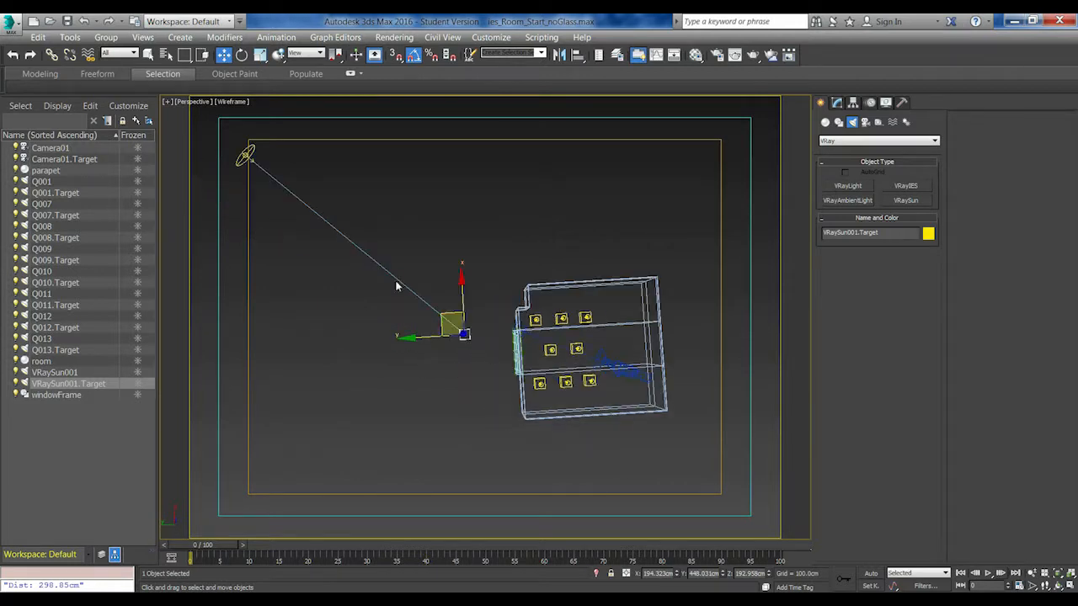
Bring the sun back along X to about 687 cm to reduce its angle to the window
click(244, 156)
alt+middle_drag(272, 205, 298, 168)
drag(299, 168, 288, 240)
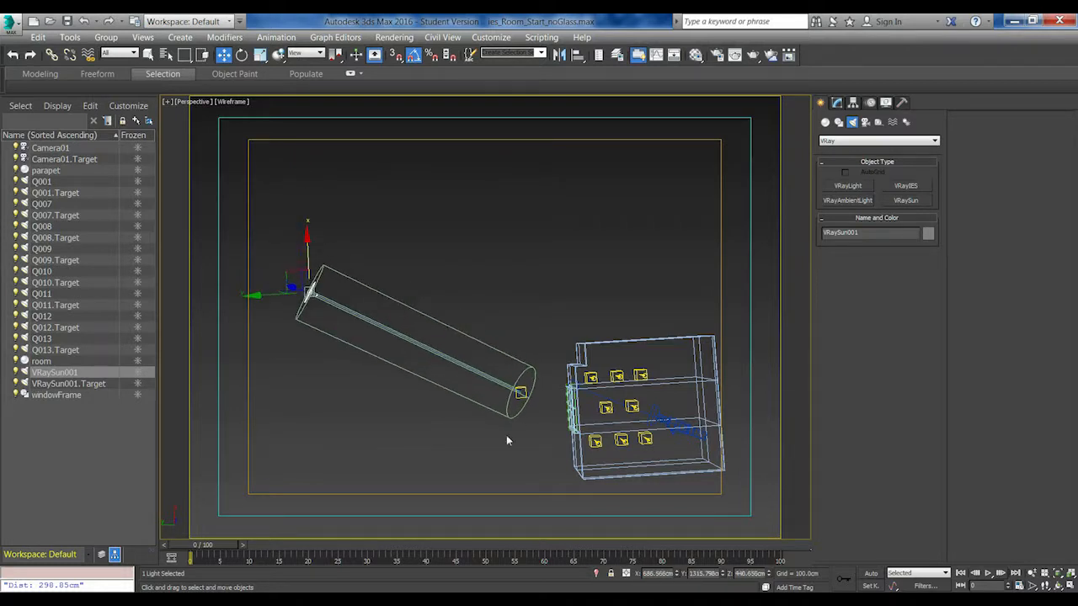
alt+middle_drag(473, 335, 459, 424)
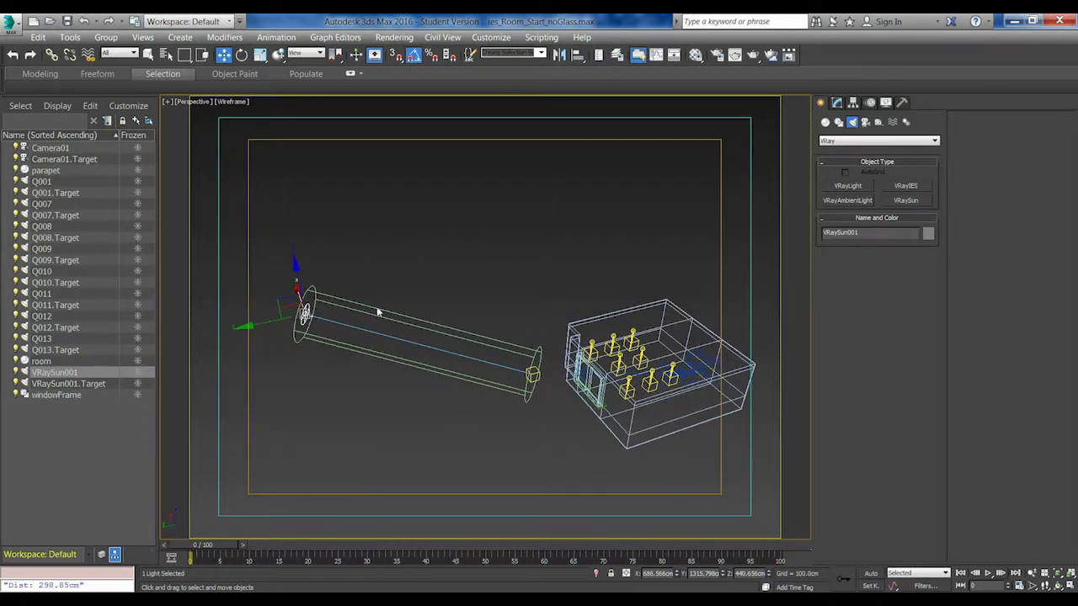
Try to raise the sun together with its target high above the room
ctrl+click(533, 374)
alt+middle_drag(532, 375, 505, 362)
drag(441, 396, 384, 219)
drag(368, 262, 419, 400)
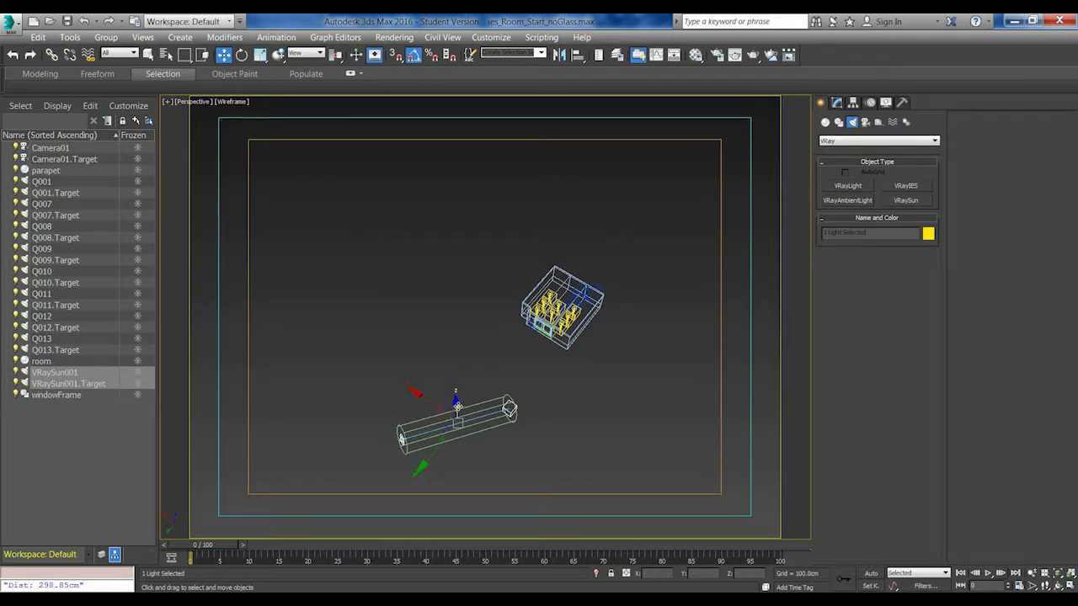
alt+middle_drag(458, 406, 462, 365)
drag(459, 366, 459, 262)
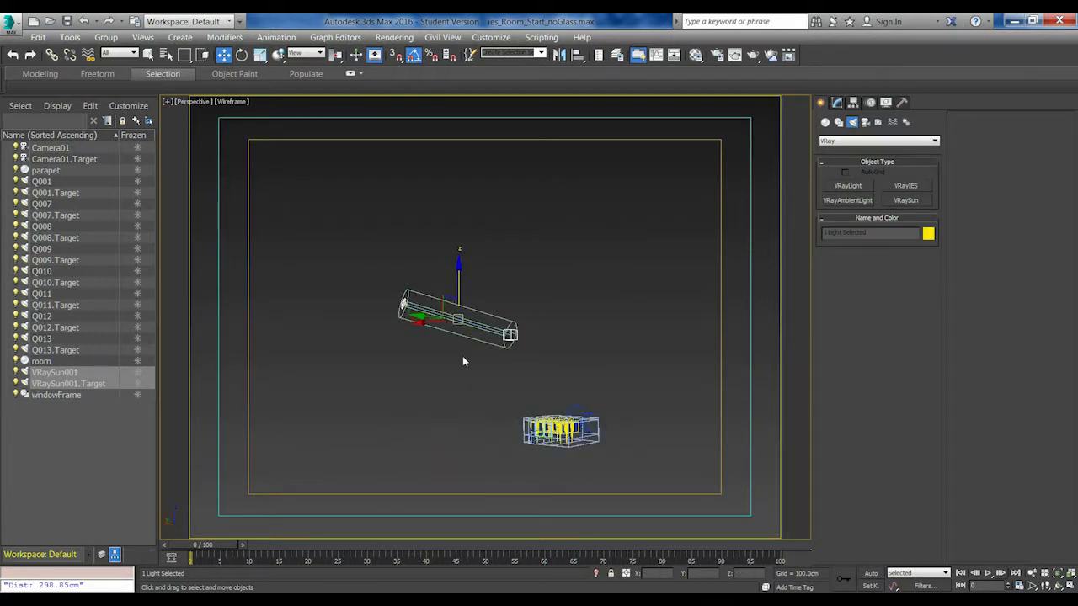
key(ctrl+z)
Move the sun alone closer to the room, to about X 345 cm and Y 1163 cm
alt+middle_drag(463, 401, 504, 478)
drag(416, 423, 352, 418)
drag(386, 473, 393, 413)
drag(352, 361, 384, 366)
alt+middle_drag(383, 364, 403, 296)
click(403, 297)
click(344, 314)
drag(286, 317, 310, 317)
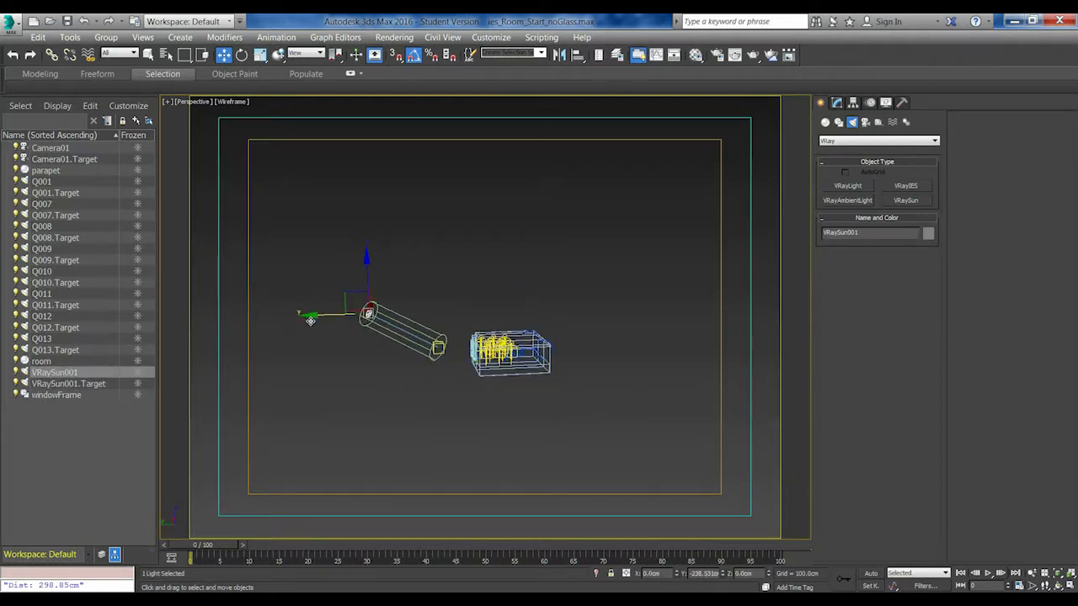
alt+middle_drag(311, 318, 408, 410)
drag(318, 363, 349, 364)
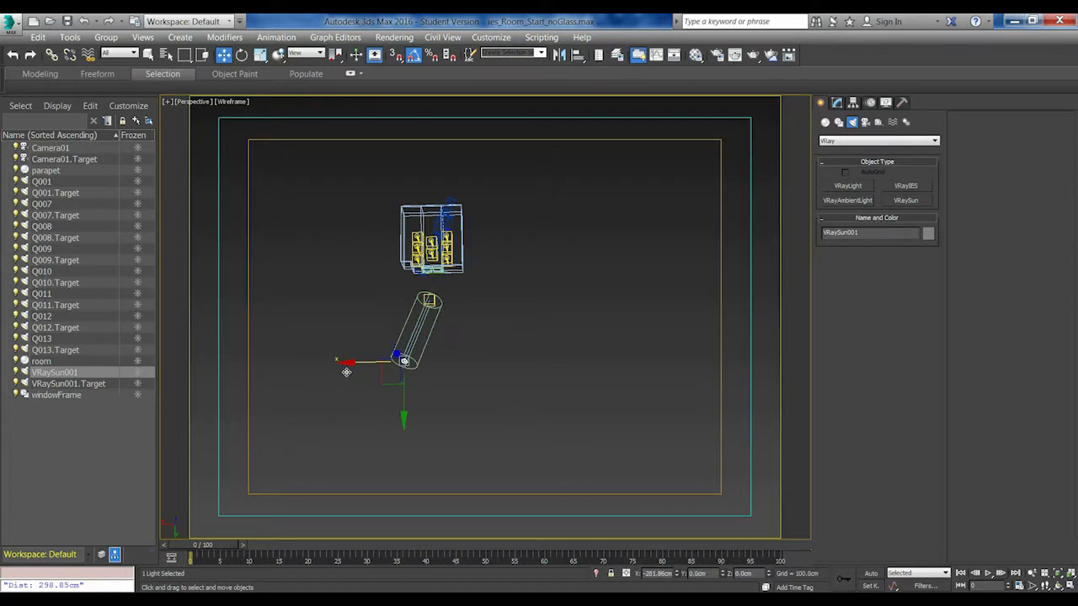
alt+middle_drag(403, 363, 603, 314)
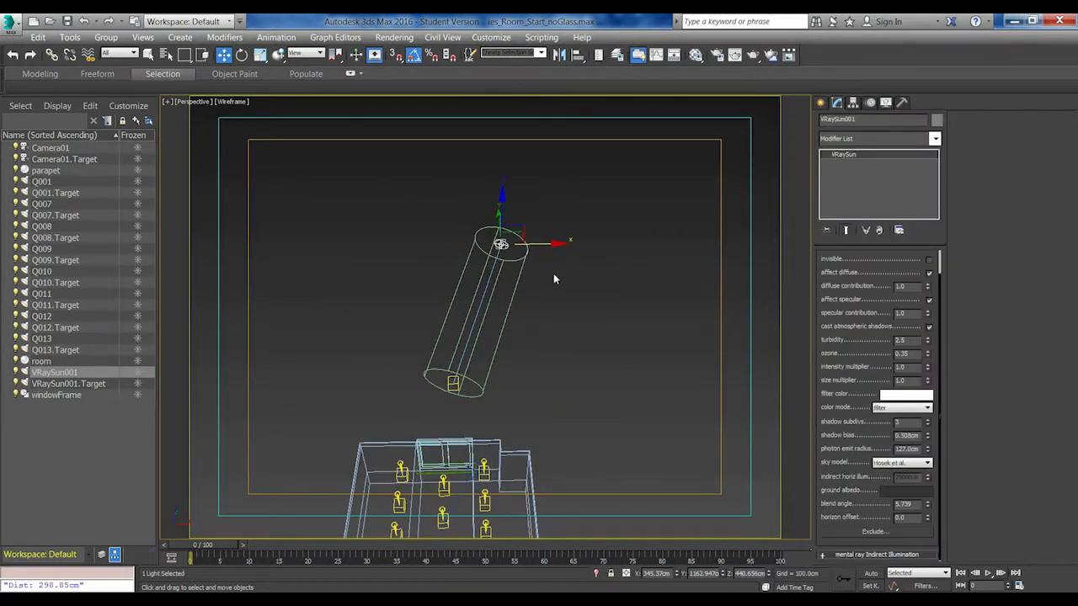
Render the room from Camera01 to check the sunlight, close the rendered frame and deselect the sun
key(c)
key(shift+q)
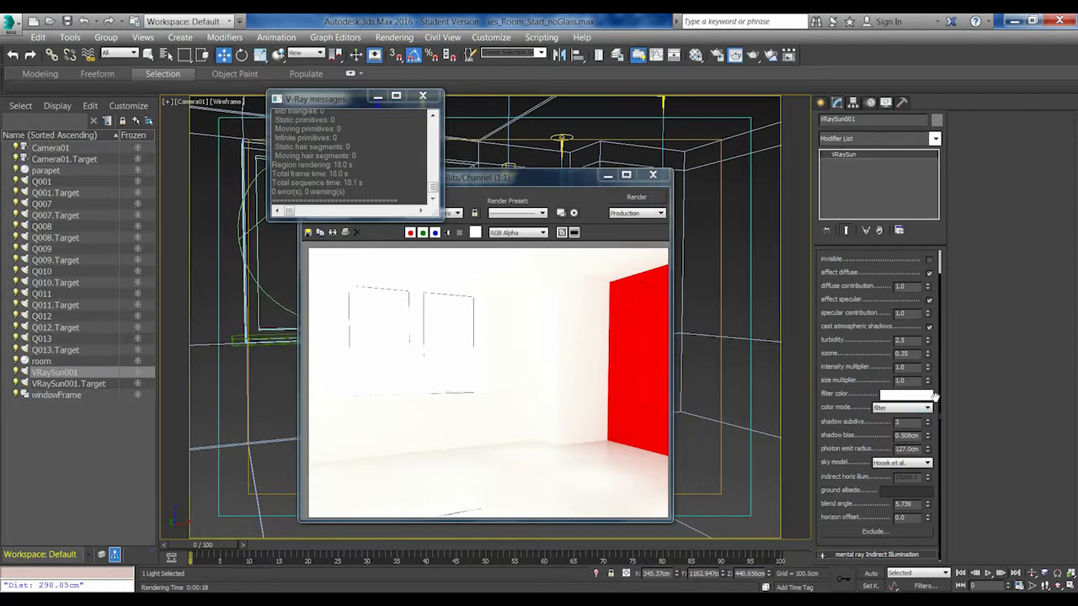
click(654, 175)
click(605, 380)
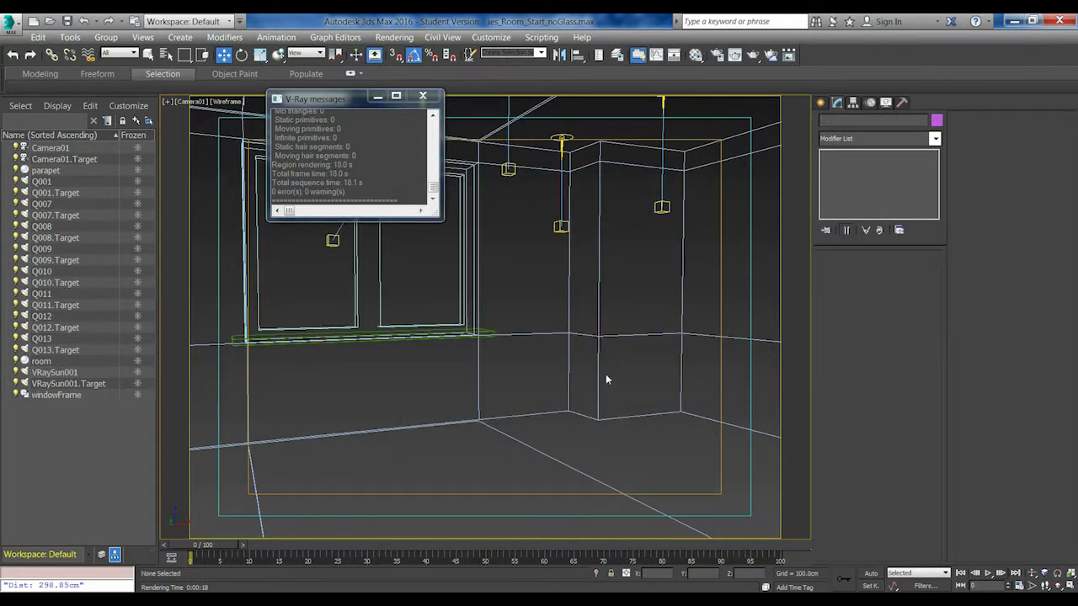
Open the scene's environment settings and assign VRay Exposure Control as the exposure control
click(394, 37)
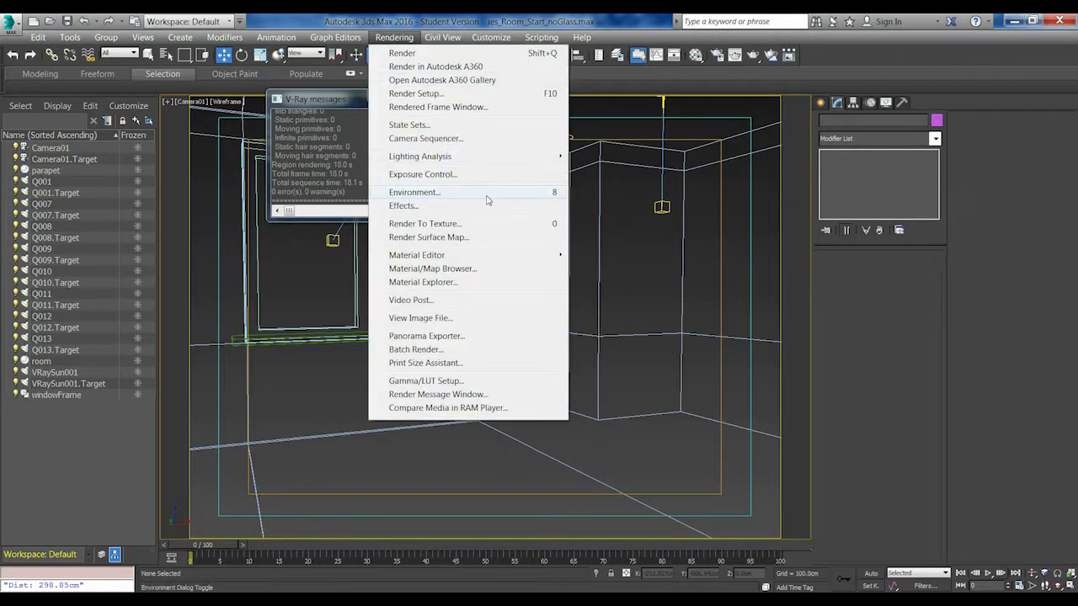
click(549, 195)
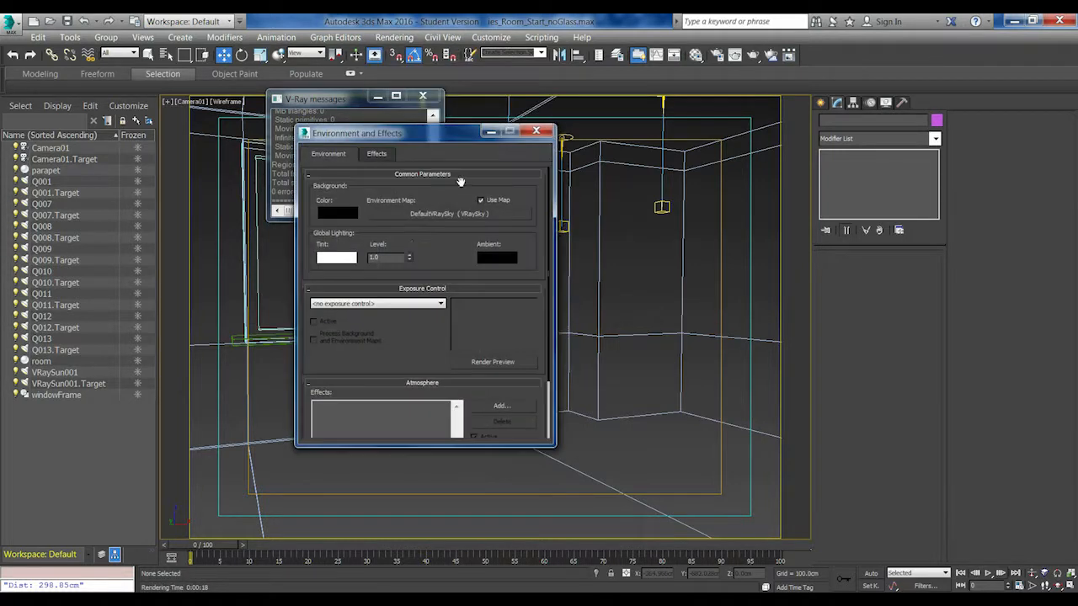
drag(360, 138, 587, 156)
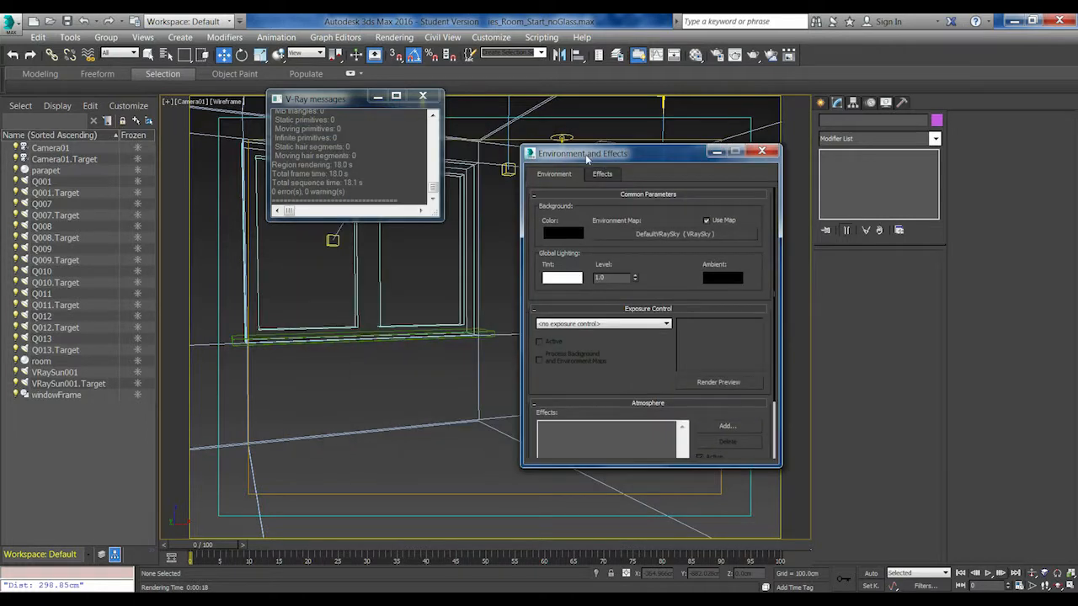
click(644, 325)
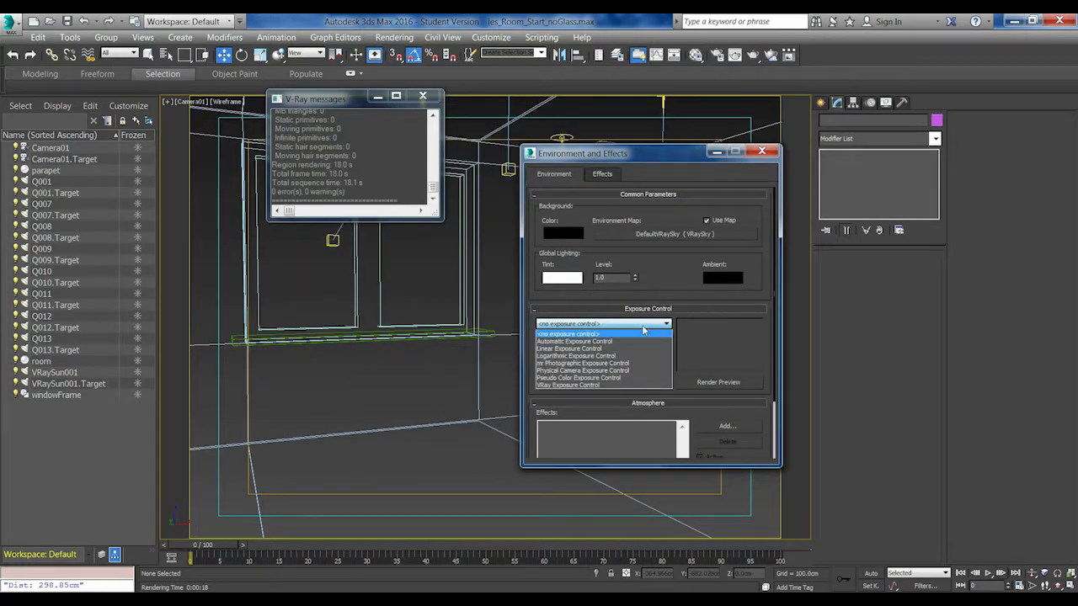
click(568, 385)
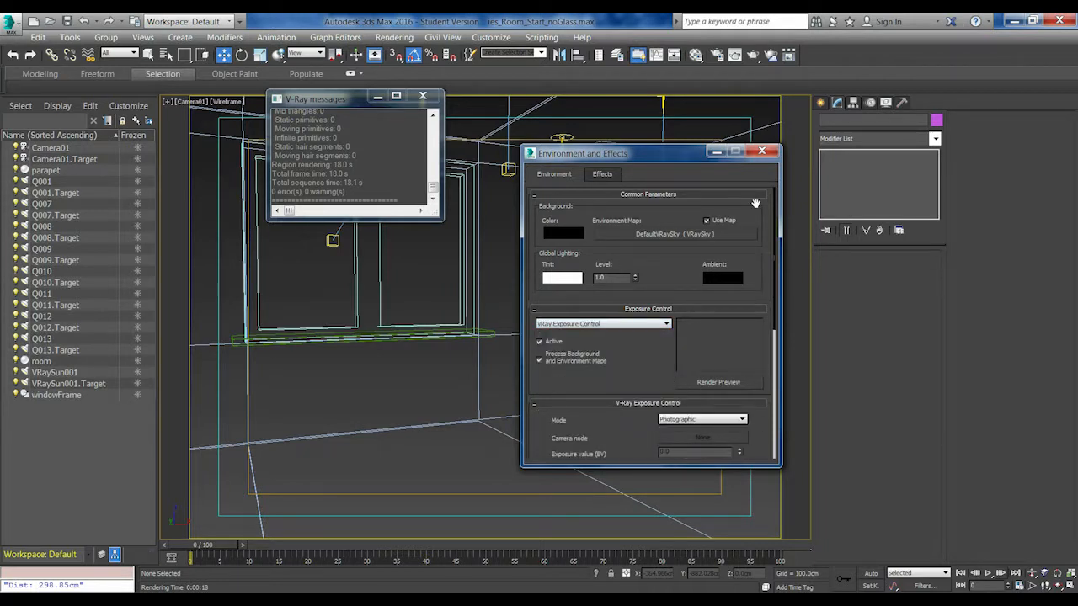
Set the V-Ray exposure mode to From EV parameter and close the environment settings
drag(640, 382, 631, 258)
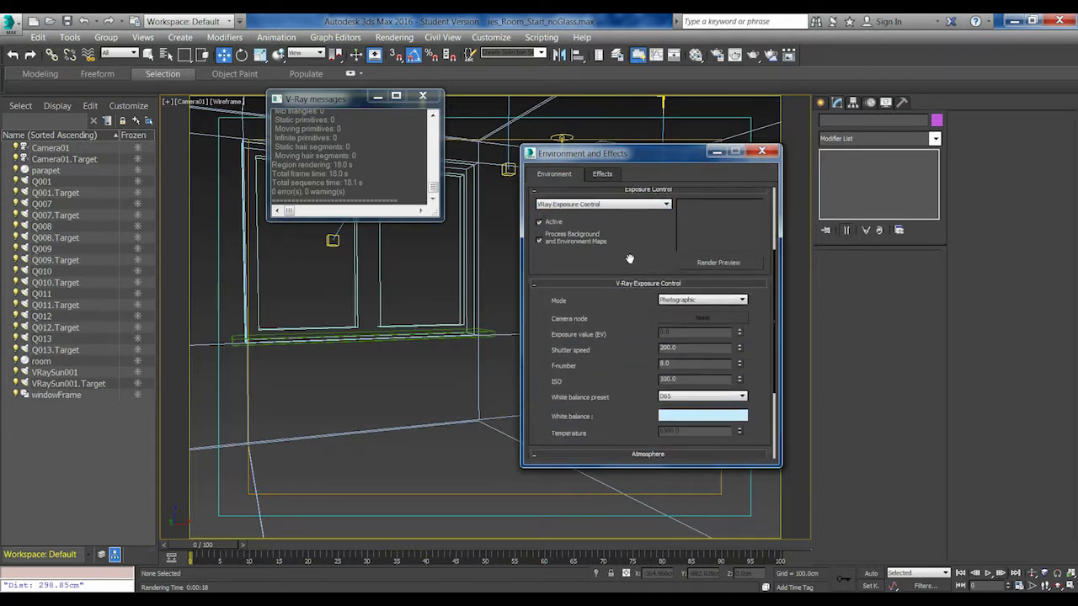
click(701, 297)
click(682, 314)
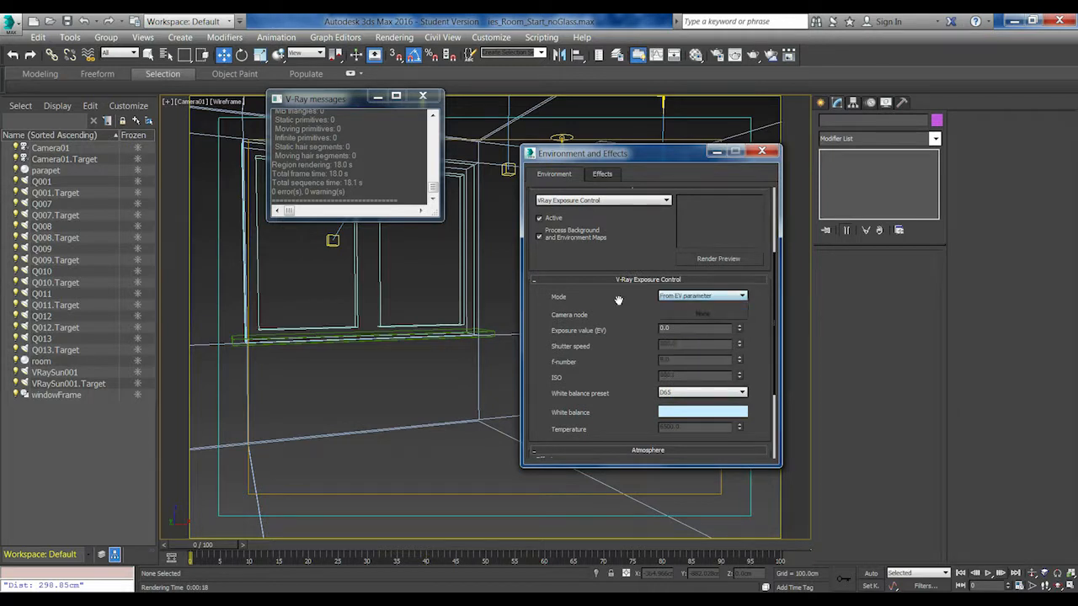
click(762, 152)
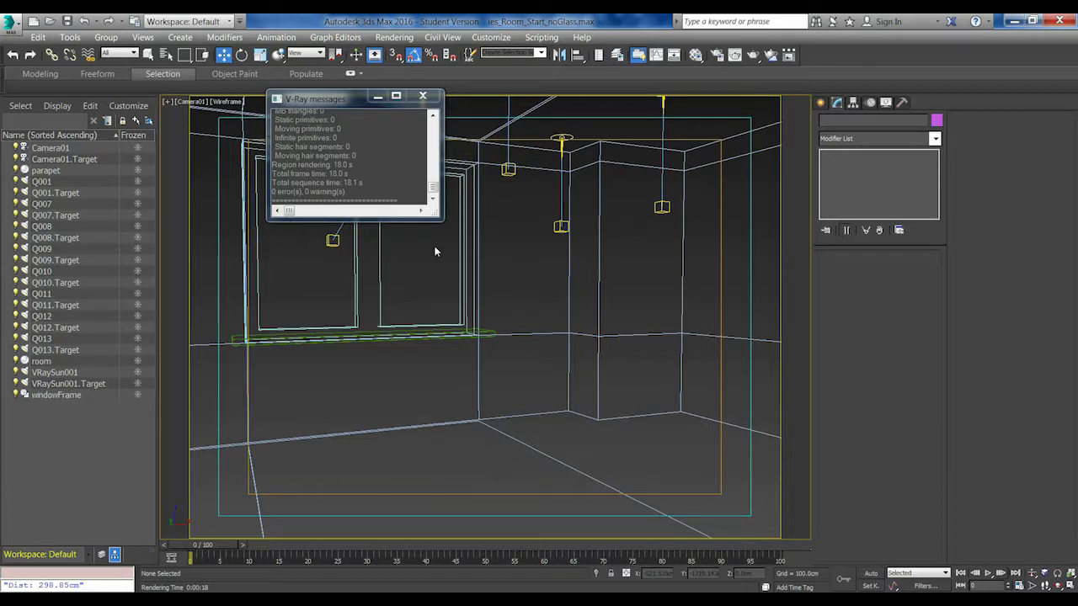
Render the room from Camera01 to check the exposure, and review the irradiance map and light cache settings in the render setup
key(shift+q)
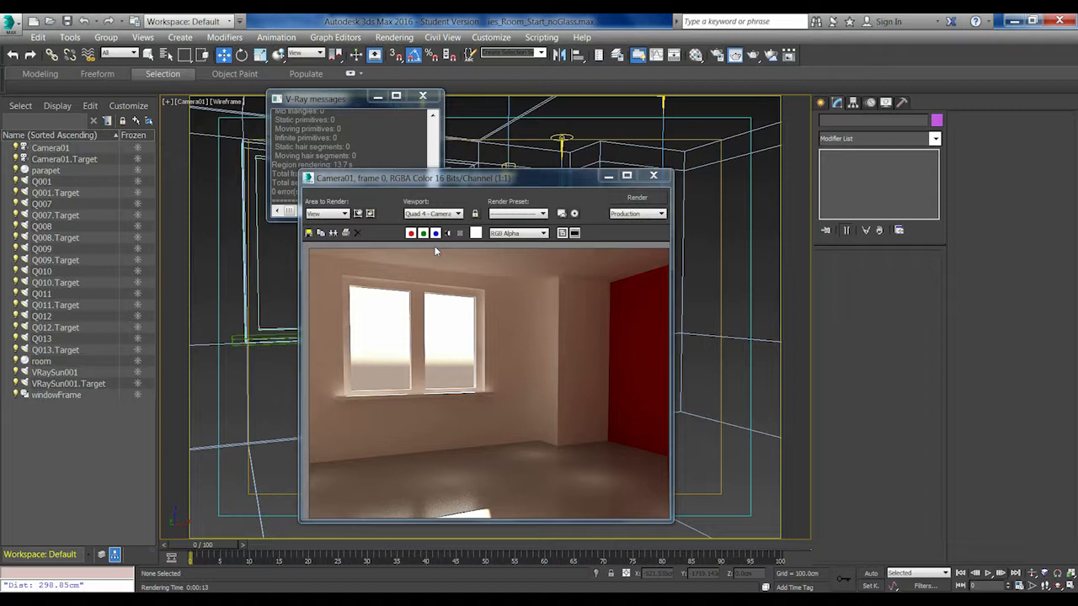
key(F10)
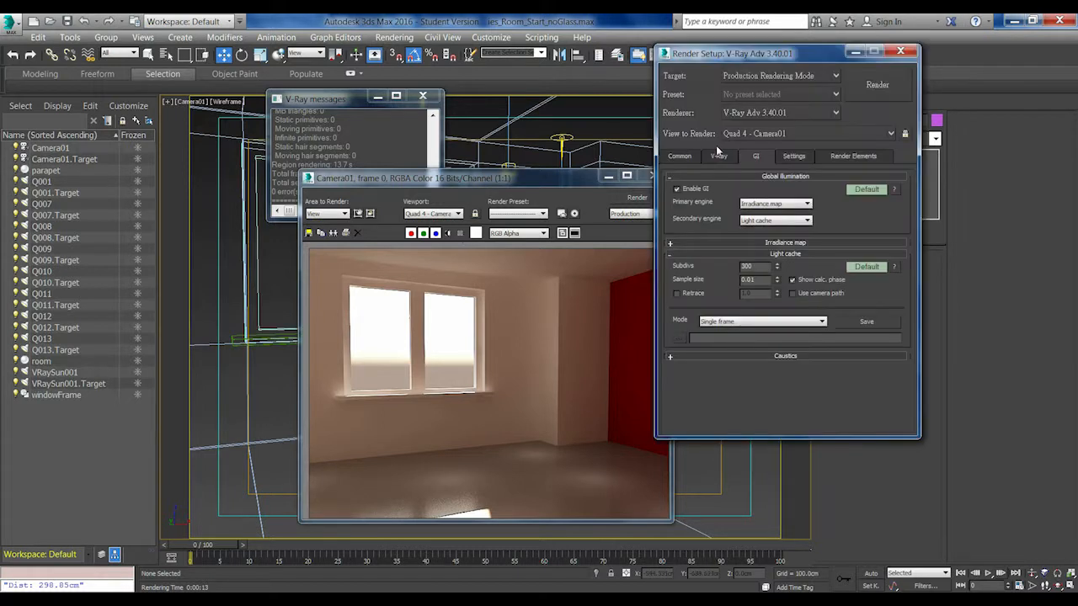
click(783, 243)
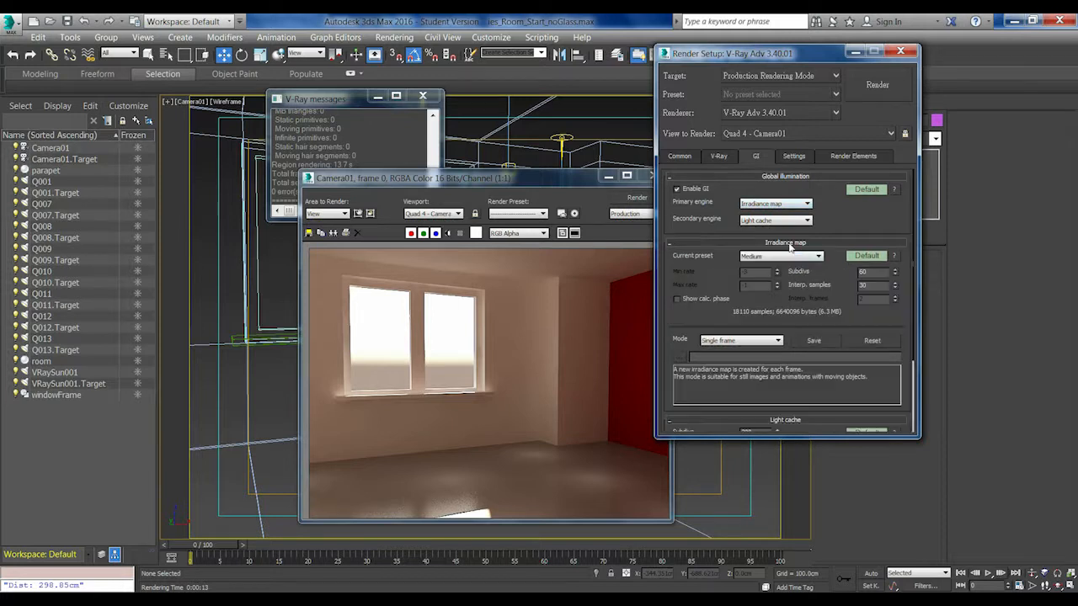
click(781, 246)
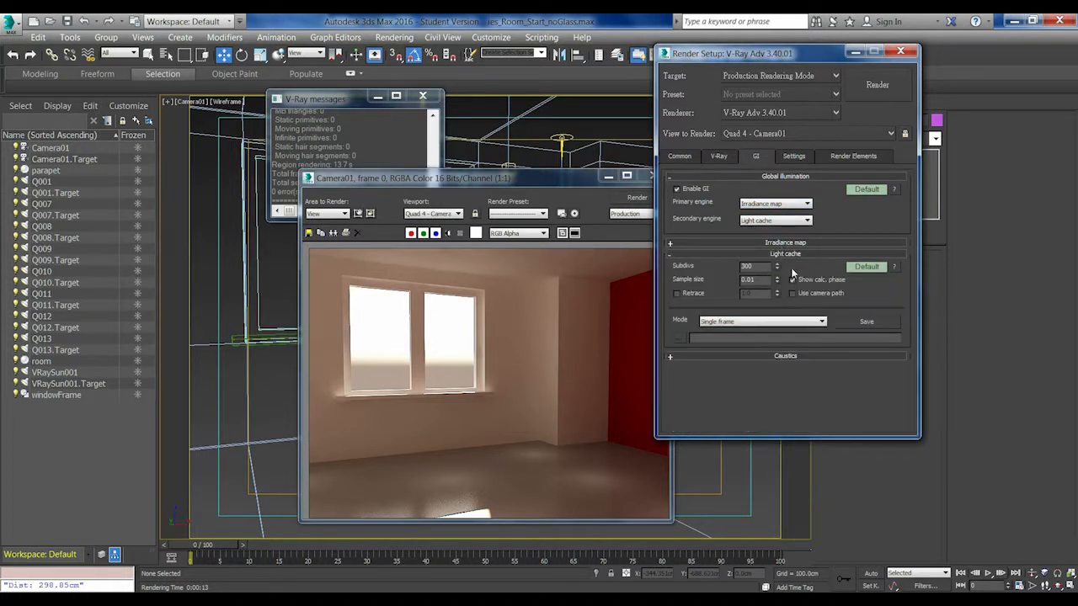
click(900, 51)
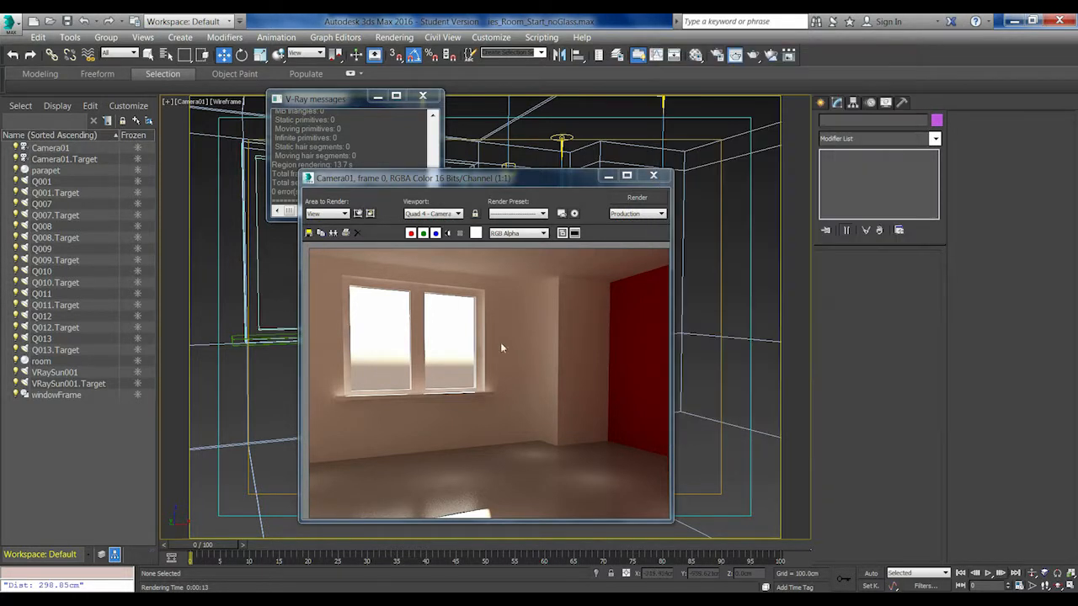
drag(475, 180, 528, 140)
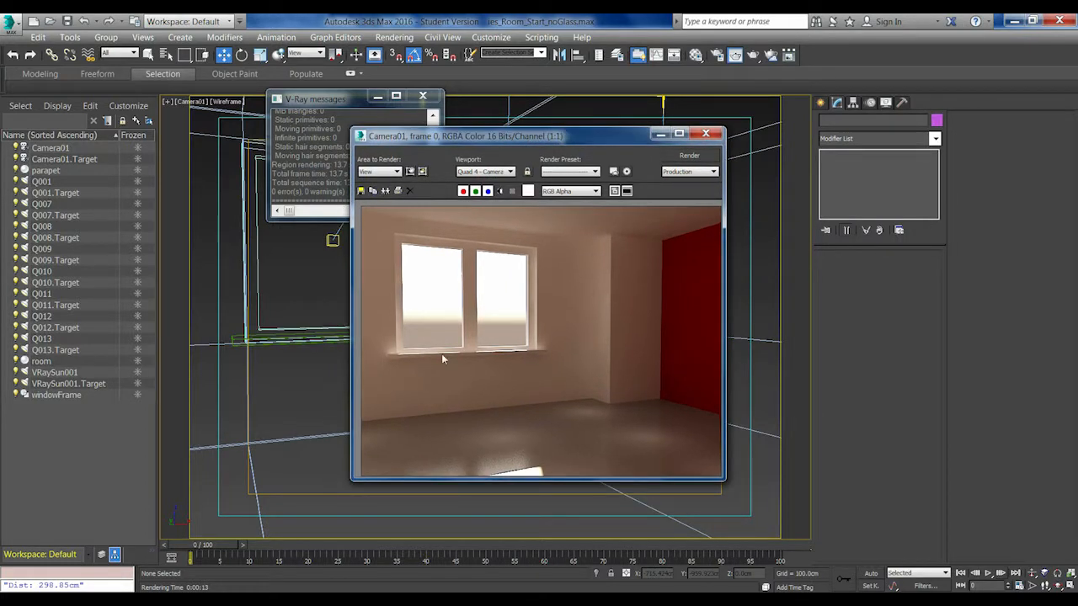